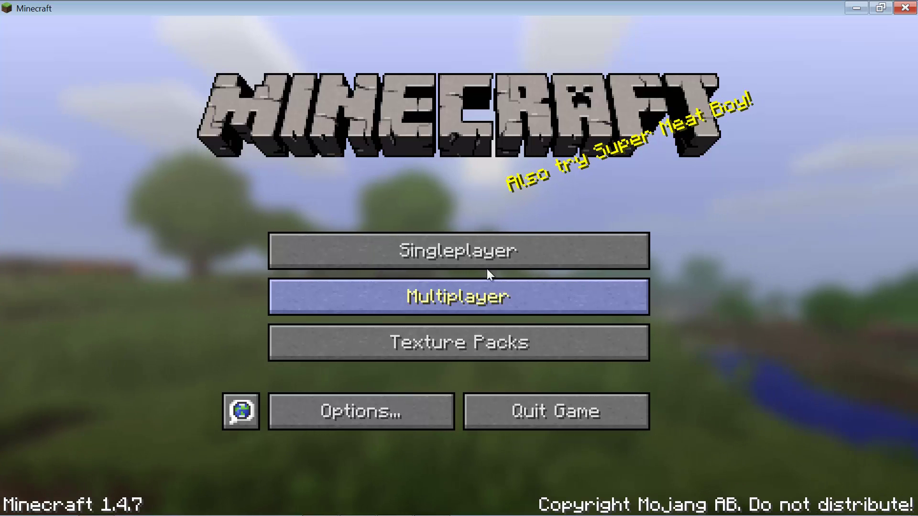
Join the Minecraft PvP Server from Multiplayer and open the chat history
click(474, 302)
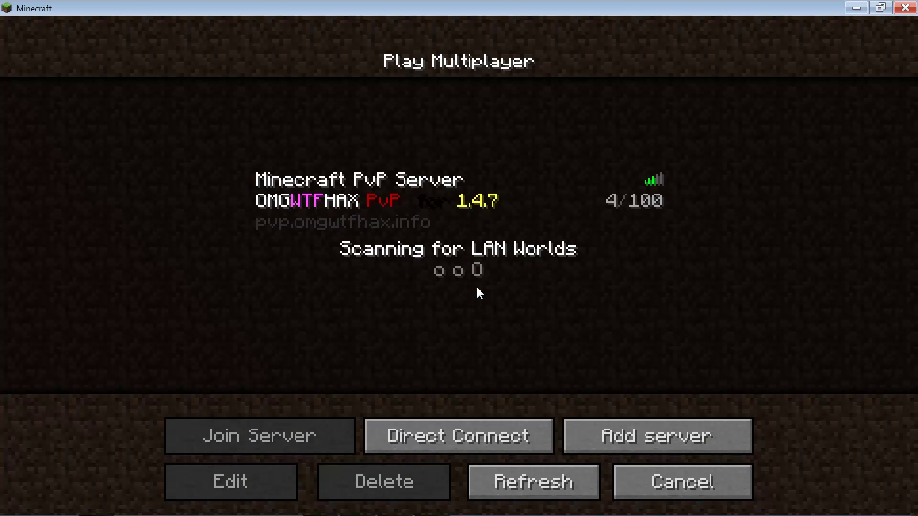
click(429, 188)
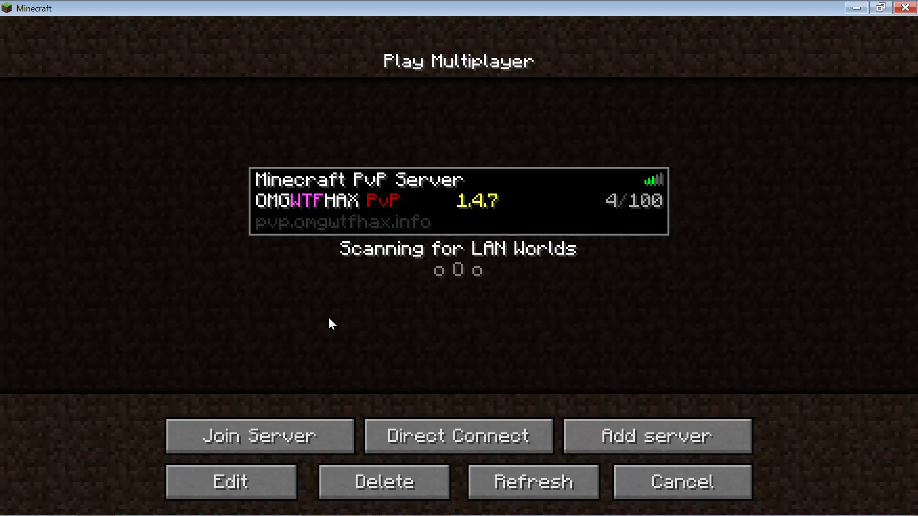
click(277, 424)
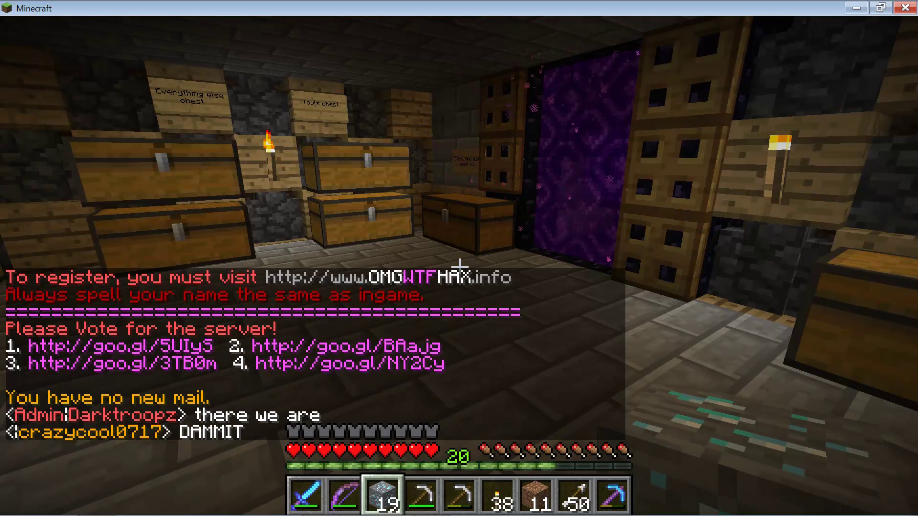
key(t)
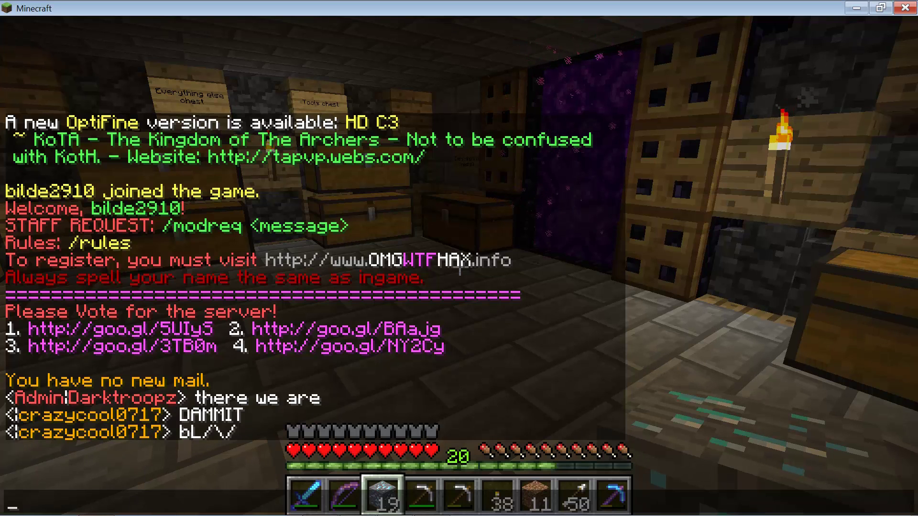
Open 2013-02-11.htm from the chatlogs folder to view the saved chat in Chrome
click(106, 503)
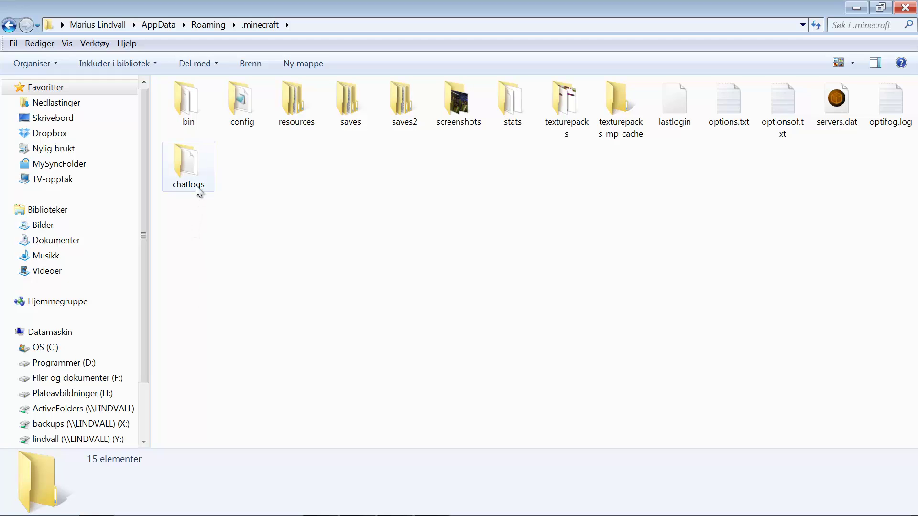
double_click(196, 167)
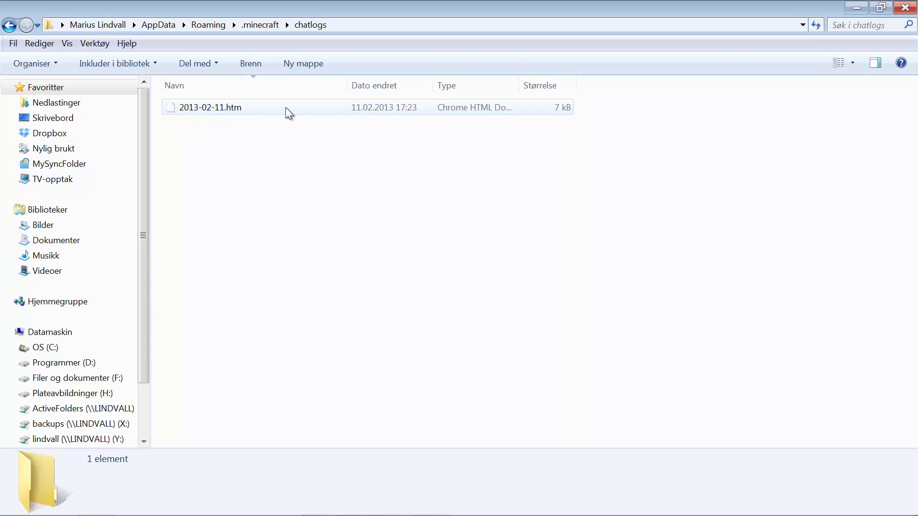
double_click(327, 113)
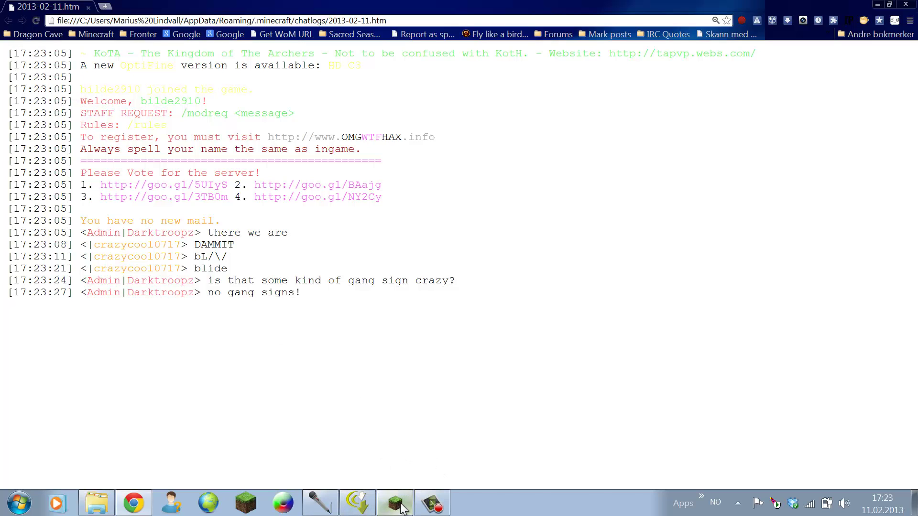
Back in Minecraft, send the chat message 'yes?' to the PvP server
click(402, 508)
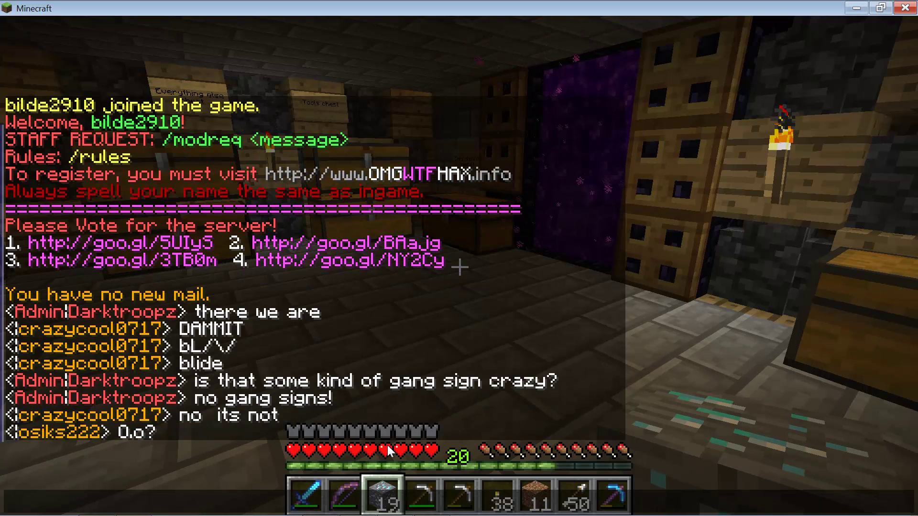
text(yes)
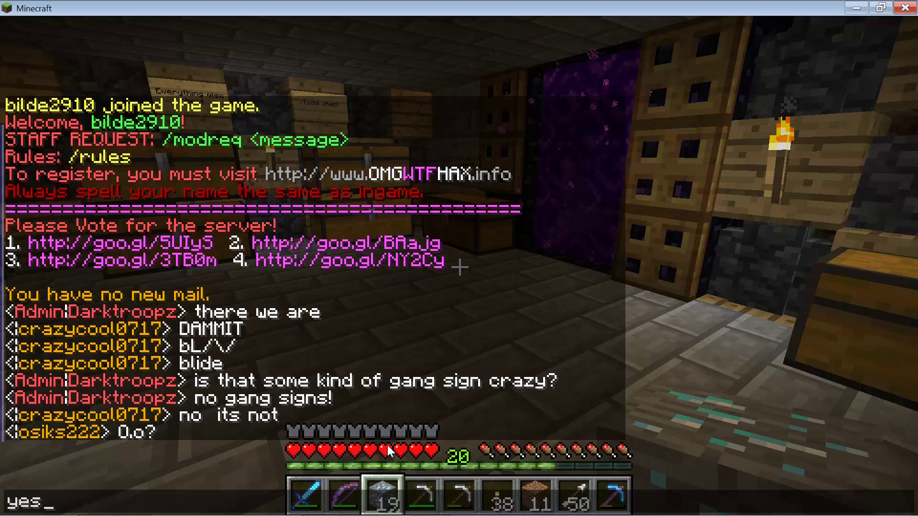
text(?)
key(Return)
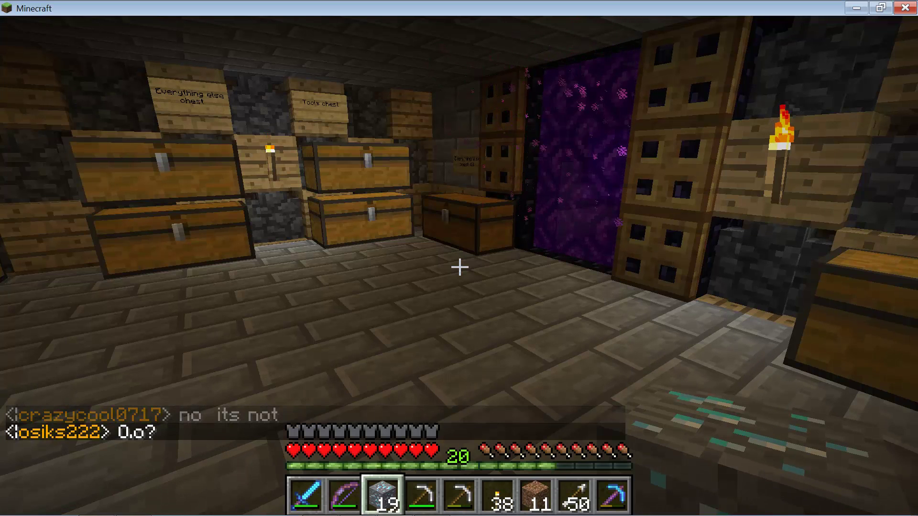
key(t)
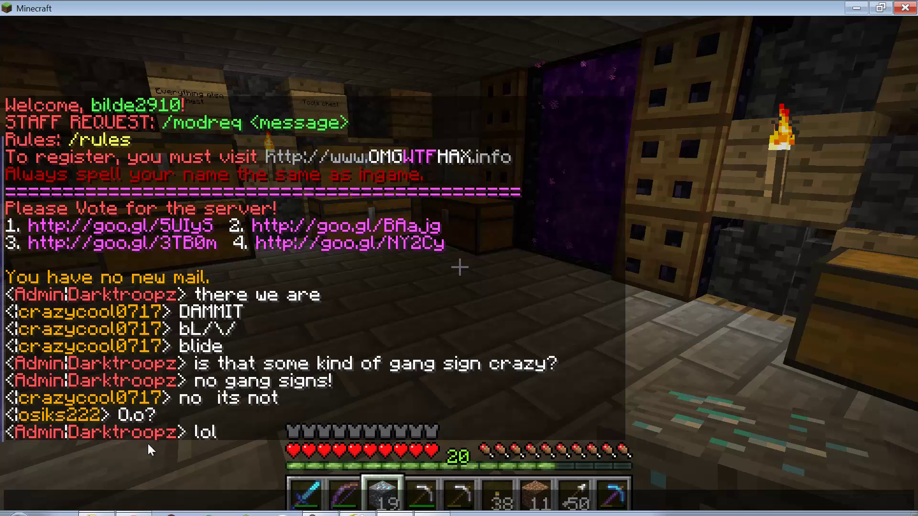
text(yes?)
key(Return)
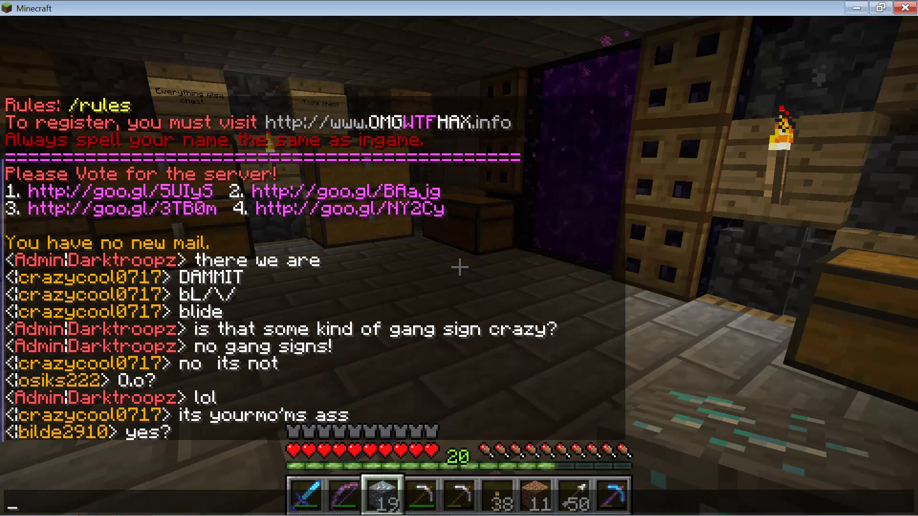
Reload the chat log in Chrome to show the 'yes?' line, then return to Minecraft
click(134, 503)
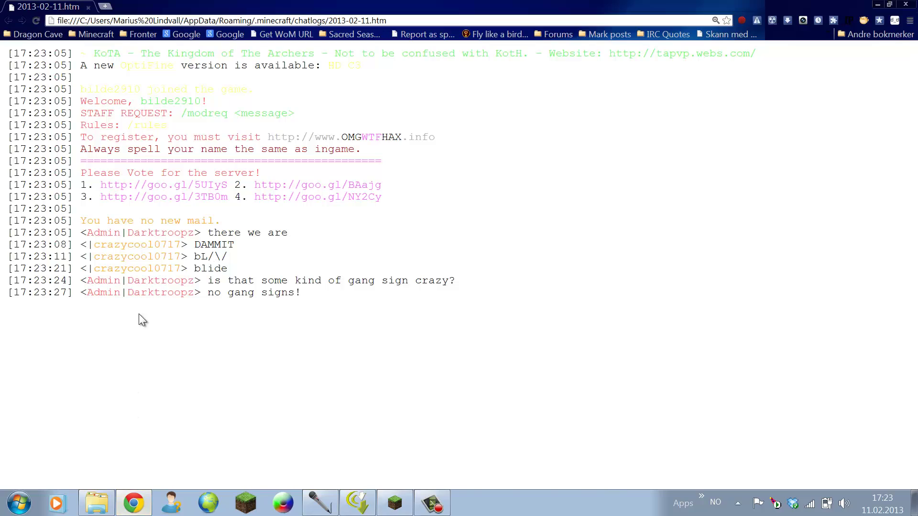
click(39, 24)
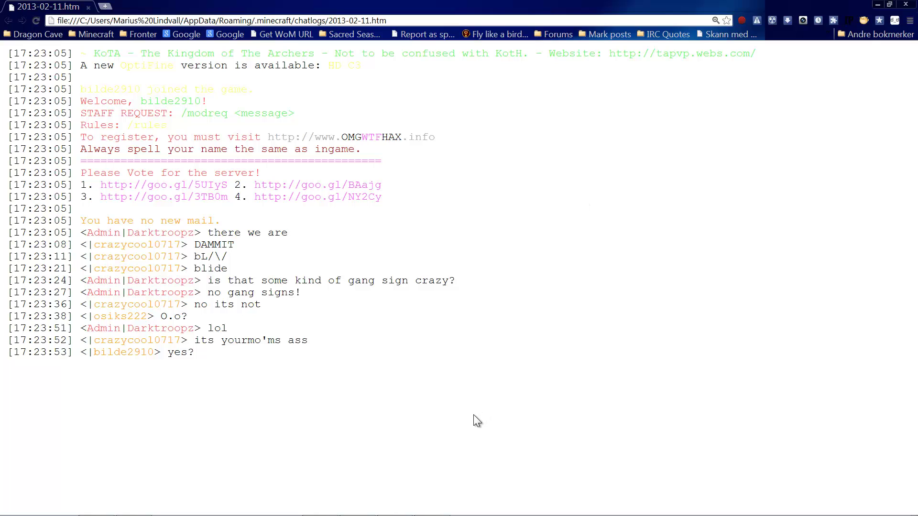
mouse_move(449, 515)
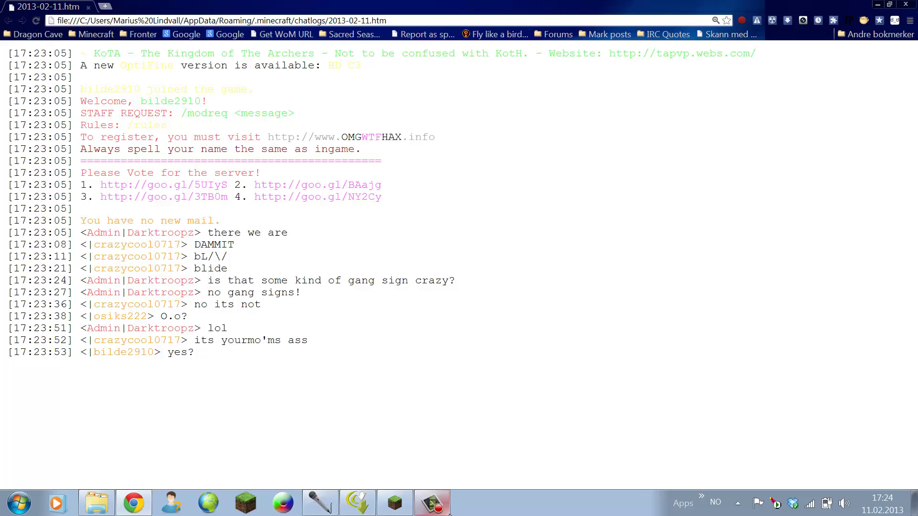
click(406, 505)
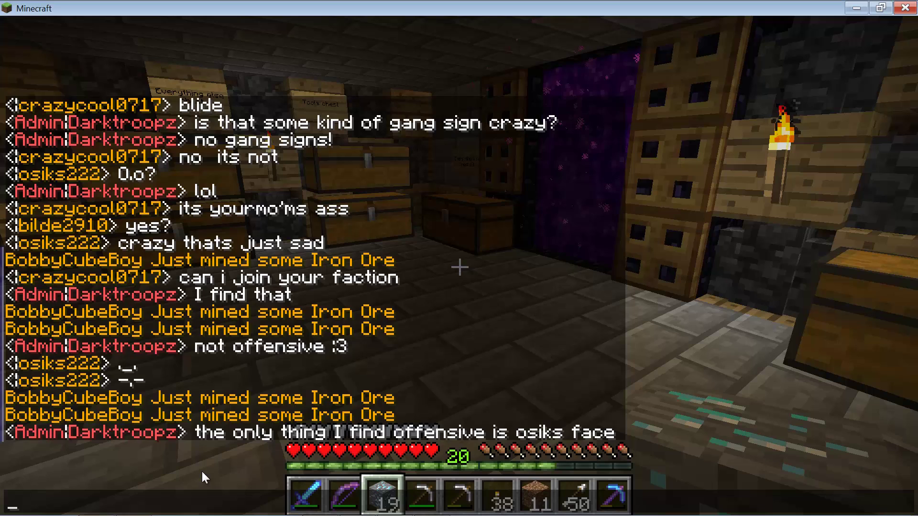
Disconnect from the PvP server and quit Minecraft from the main menu
key(Escape)
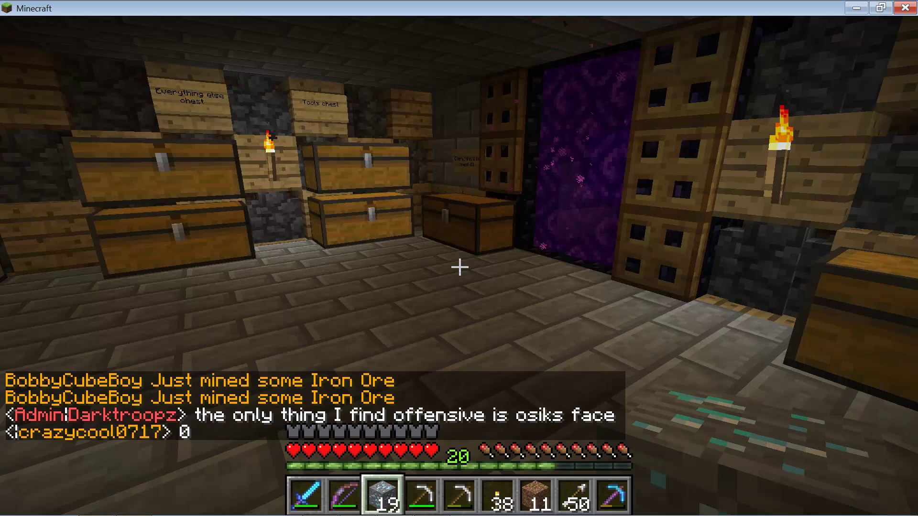
key(Escape)
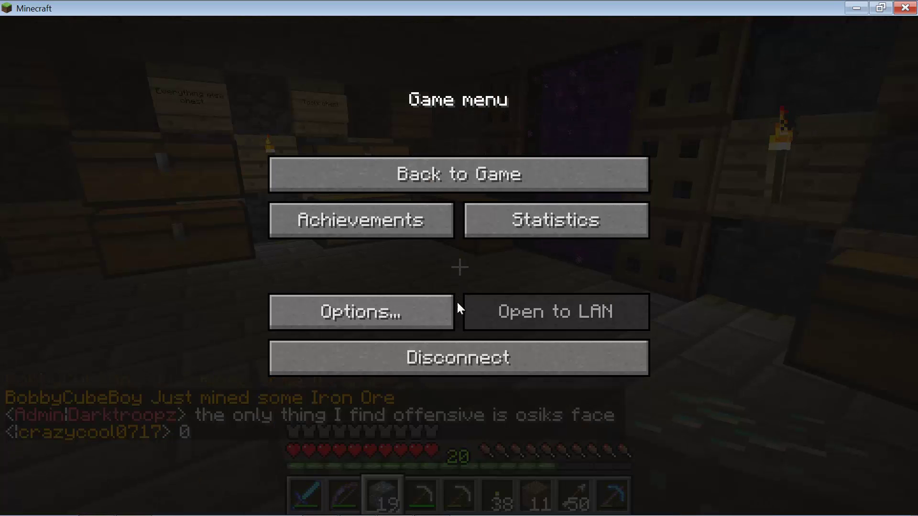
click(465, 360)
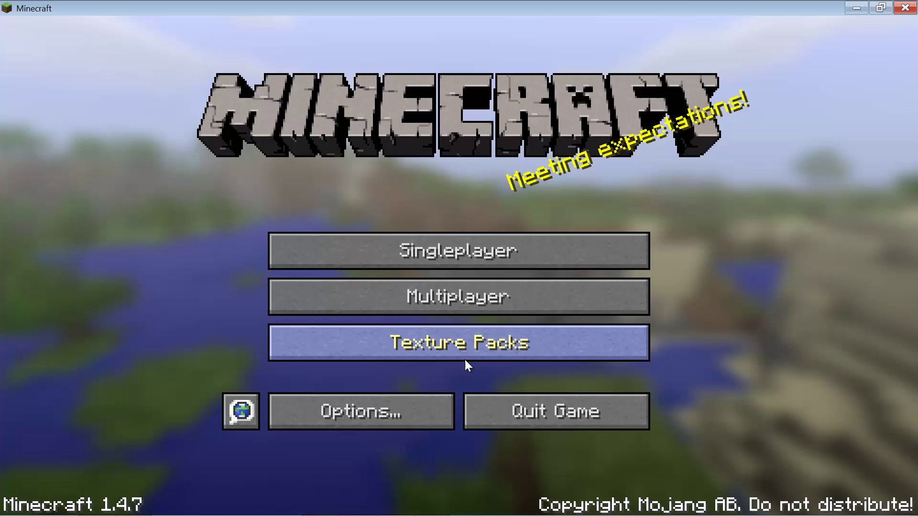
click(495, 418)
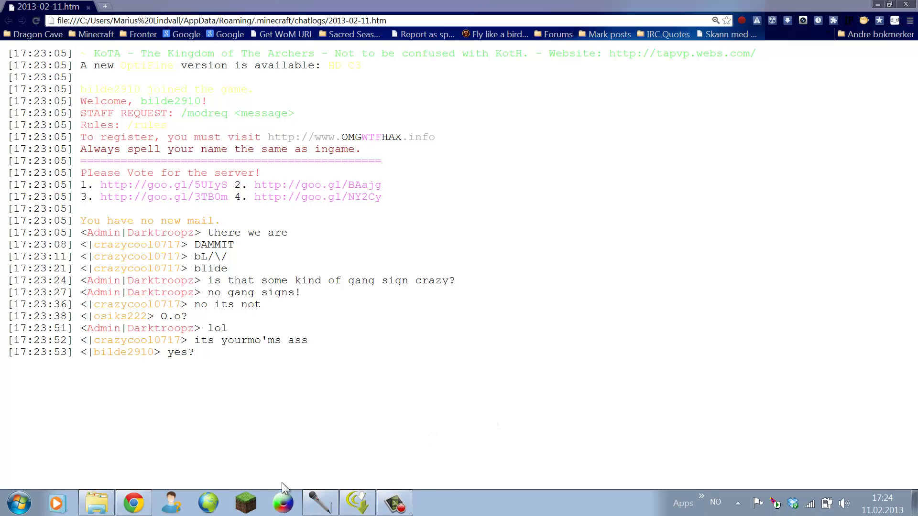
Go from chatlogs up to .minecraft\config and open ChatLog.properties in Notepad
click(109, 510)
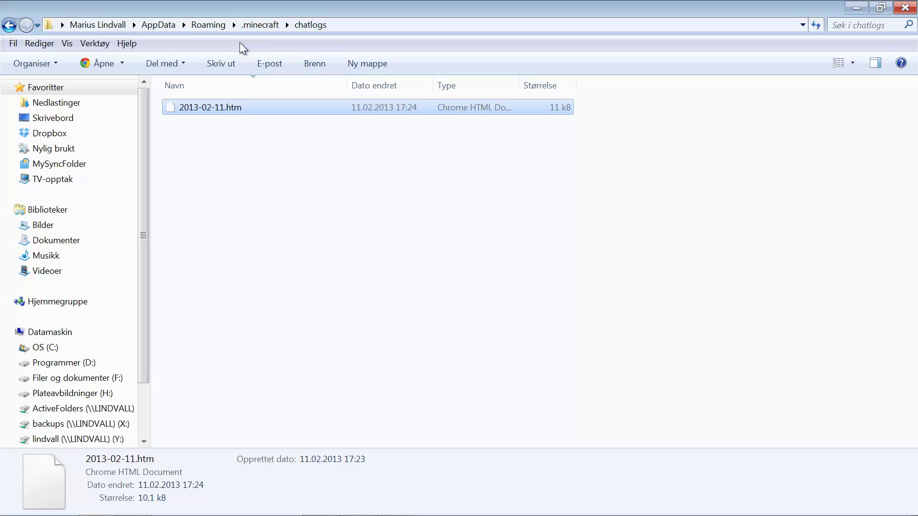
click(274, 26)
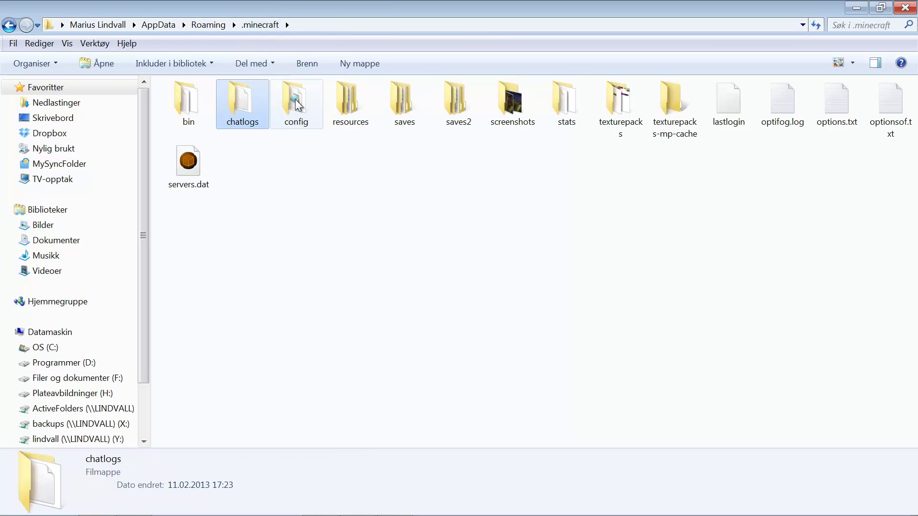
double_click(296, 99)
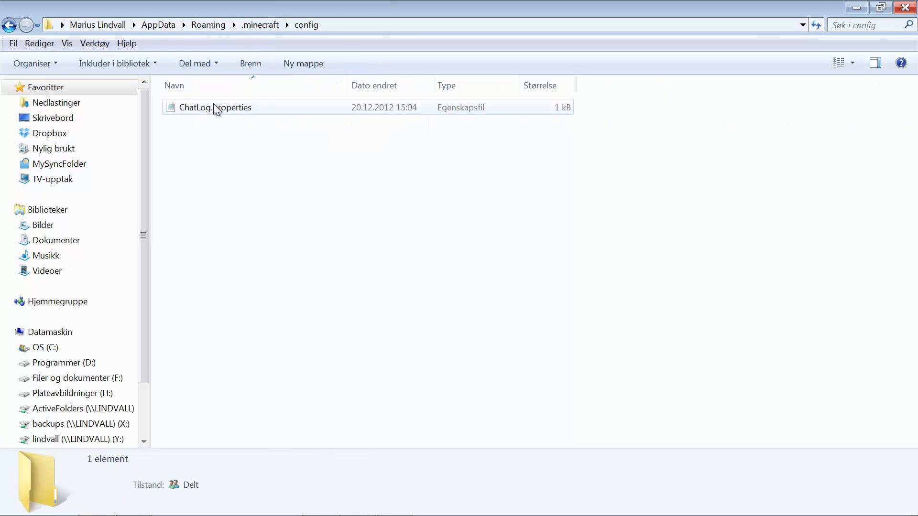
double_click(258, 108)
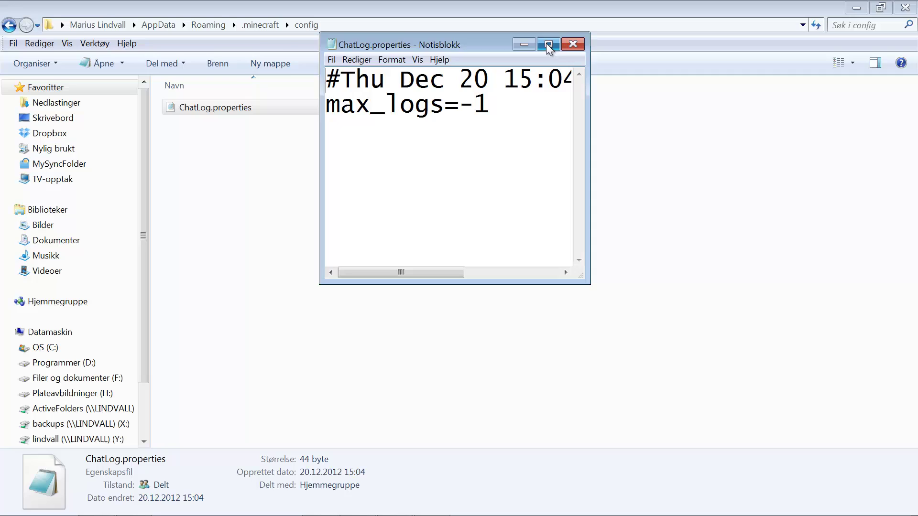
Maximize Notepad showing ChatLog.properties and place the cursor in its text
click(549, 40)
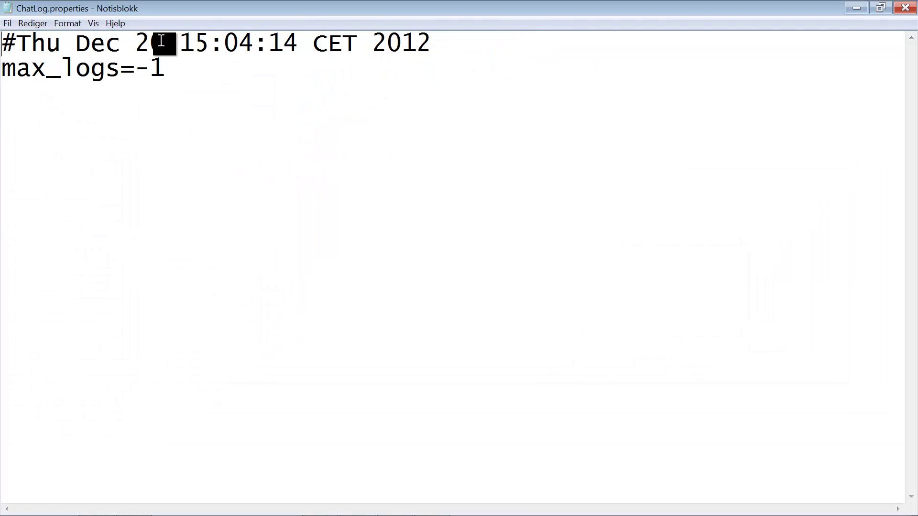
click(492, 32)
Replace max_logs=-1 with max_logs=10, then close Notepad saving the changes
drag(139, 77, 182, 75)
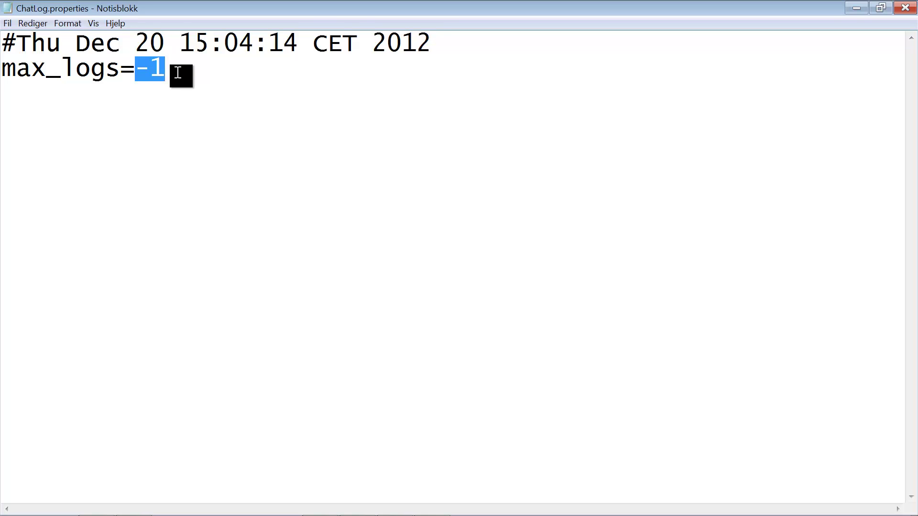
text(10)
click(302, 128)
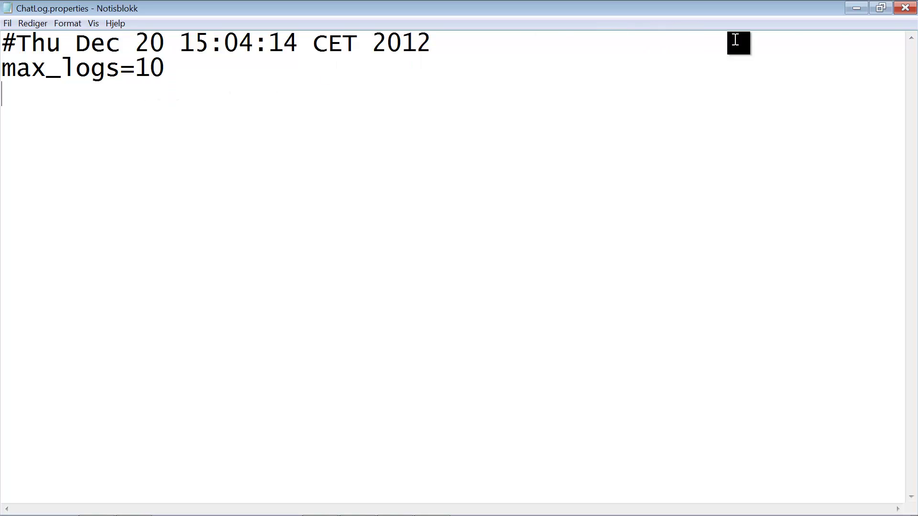
click(895, 13)
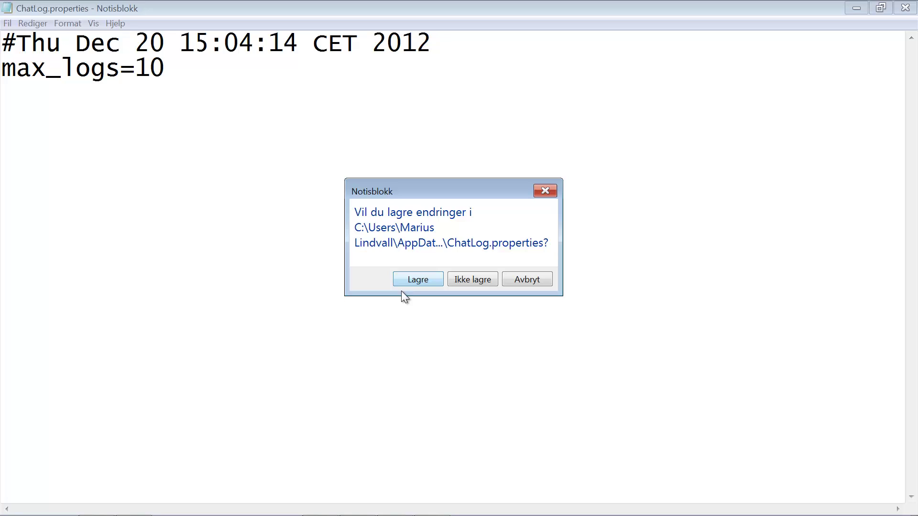
click(417, 277)
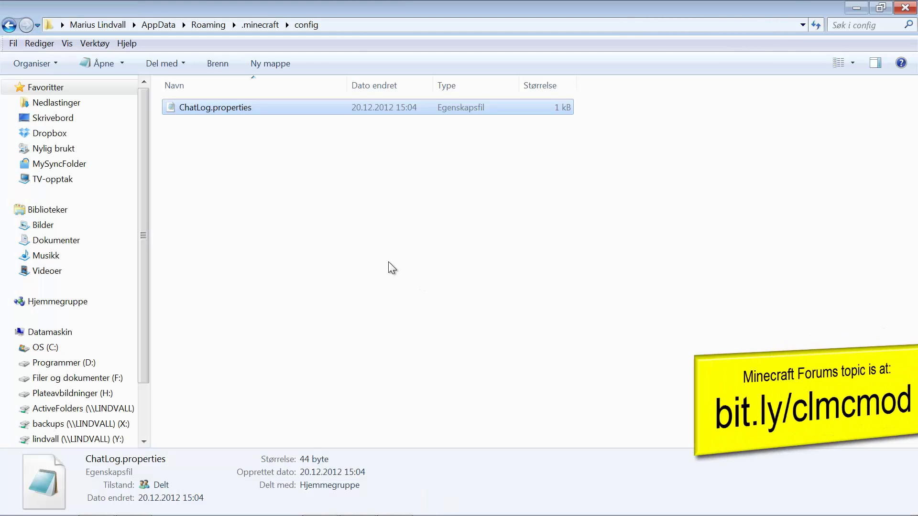
Move up from config to .minecraft and open the screenshots folder
click(385, 261)
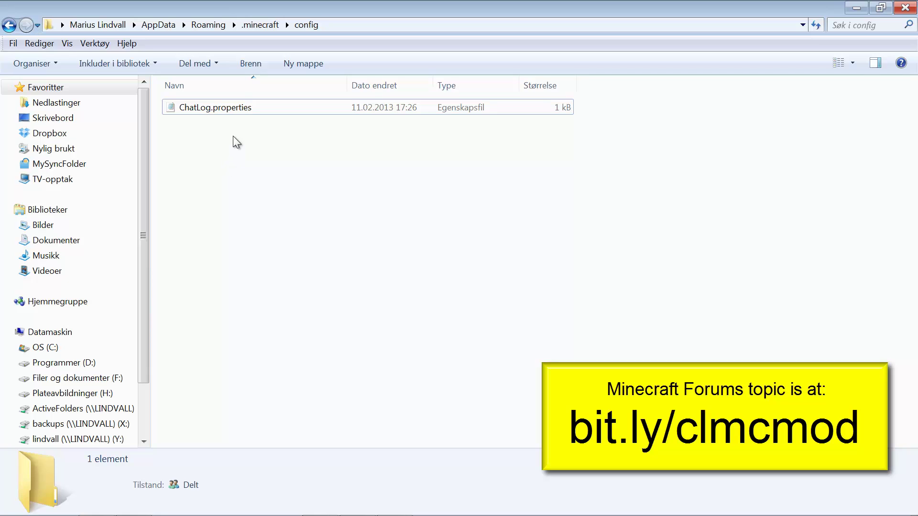
click(271, 28)
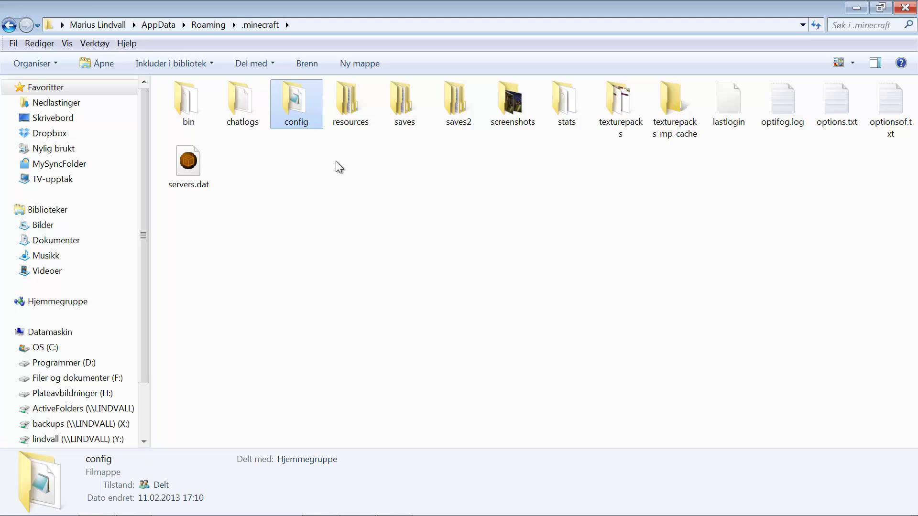
click(445, 169)
double_click(524, 104)
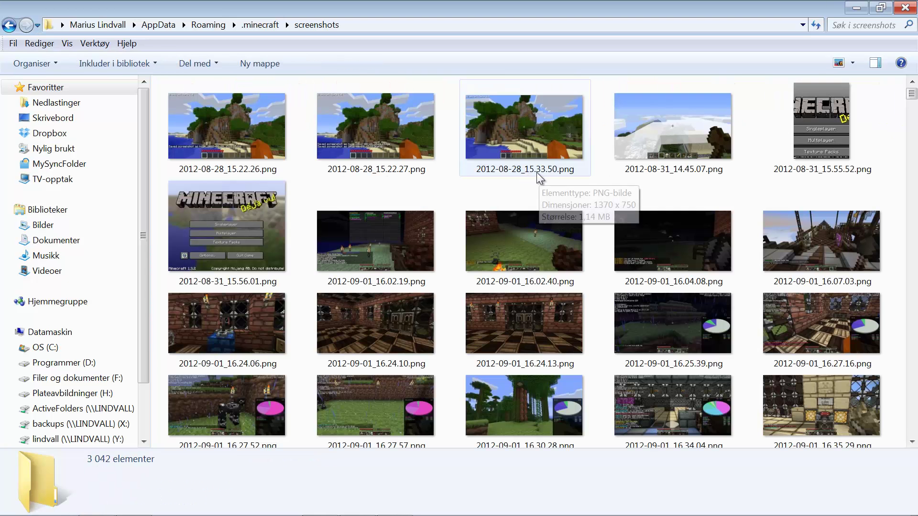
double_click(398, 237)
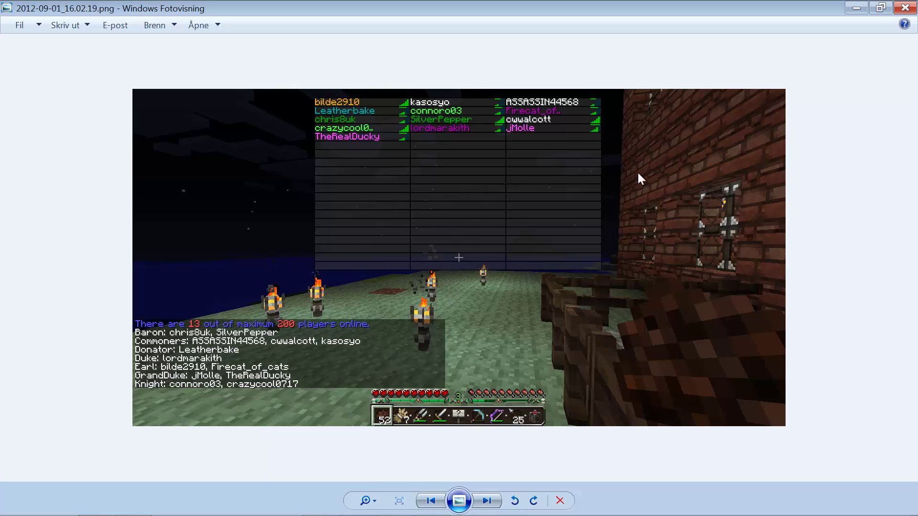
click(905, 7)
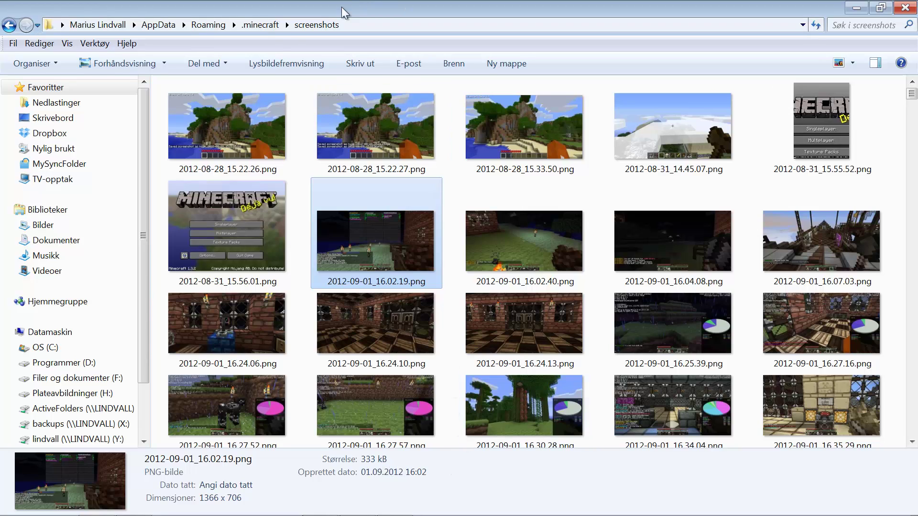
Use the .minecraft breadcrumb dropdown to jump to the chatlogs folder
click(287, 26)
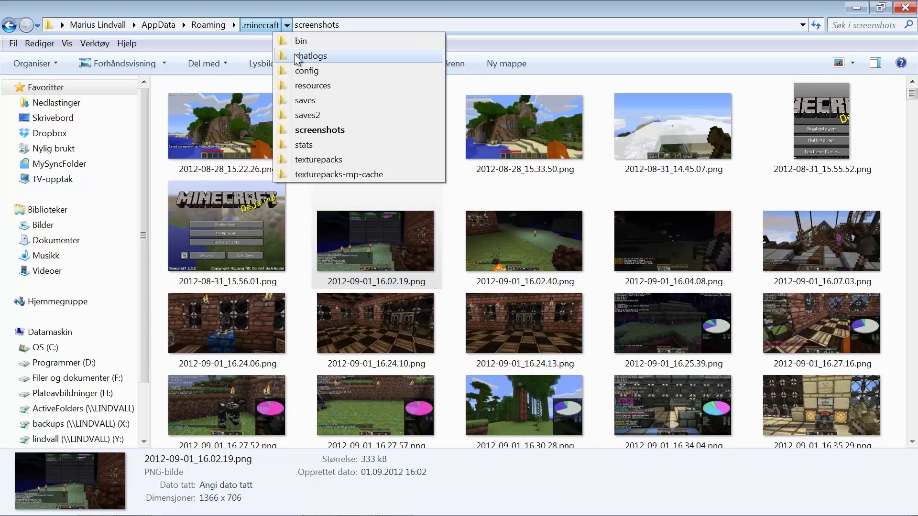
click(297, 57)
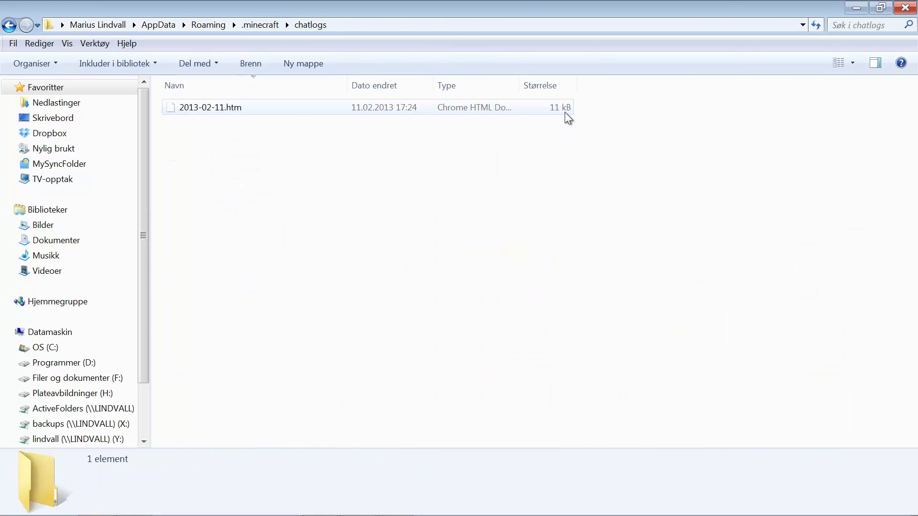